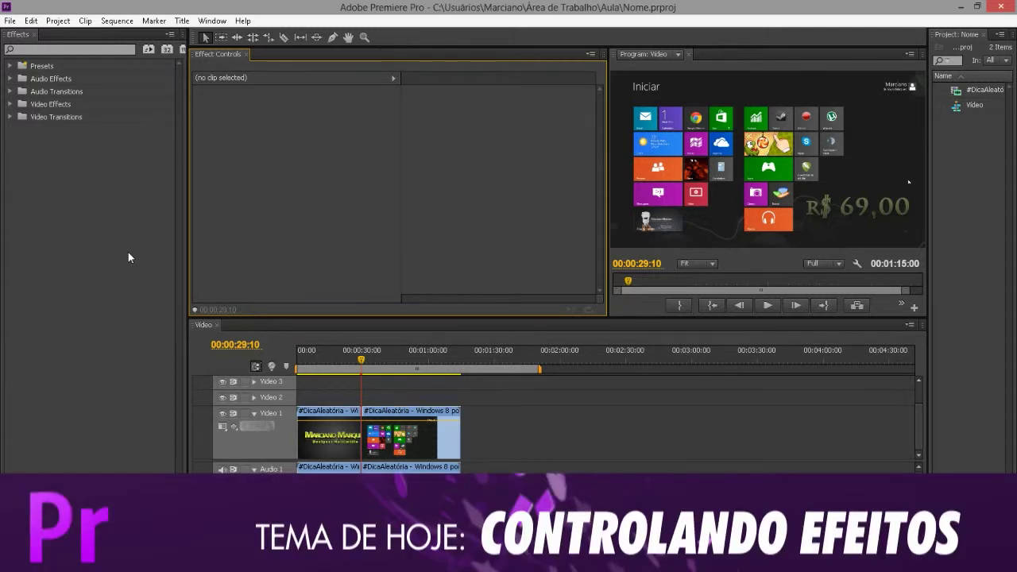
Select the first clip on Video 1 and expand its Motion, Opacity and Time Remapping properties.
left_click(402, 440)
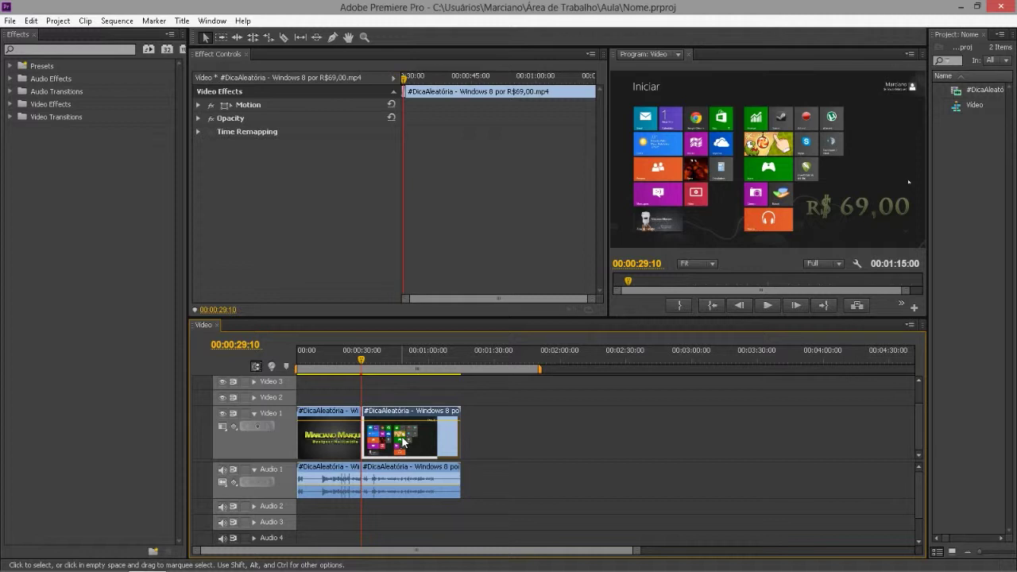
left_click(331, 254)
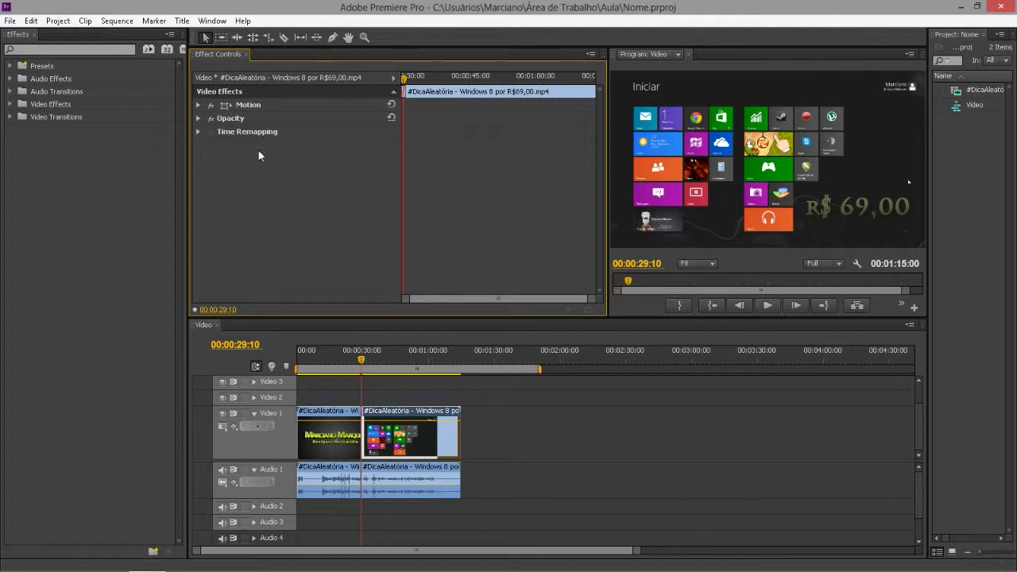
left_click(315, 414)
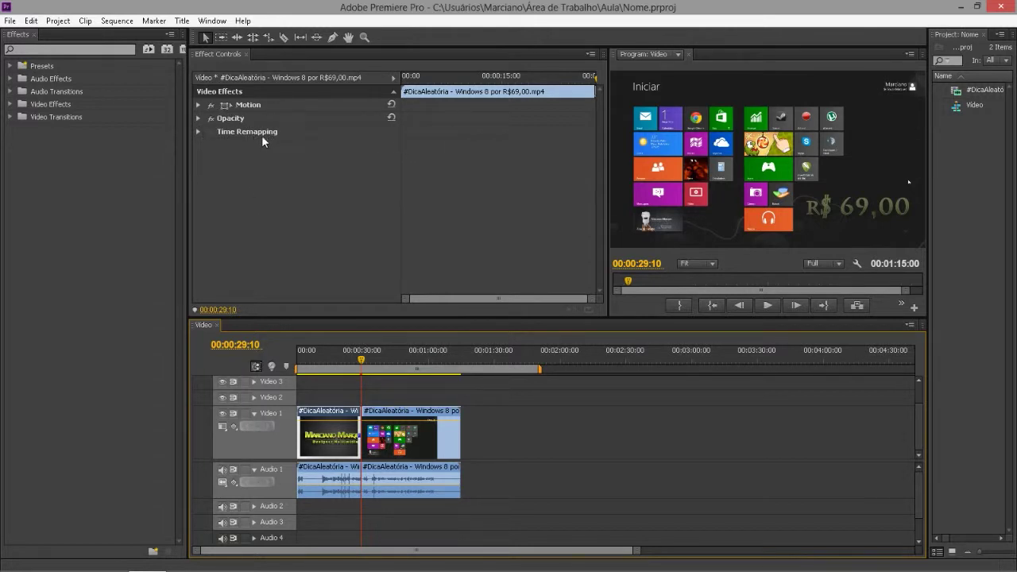
left_click(197, 131)
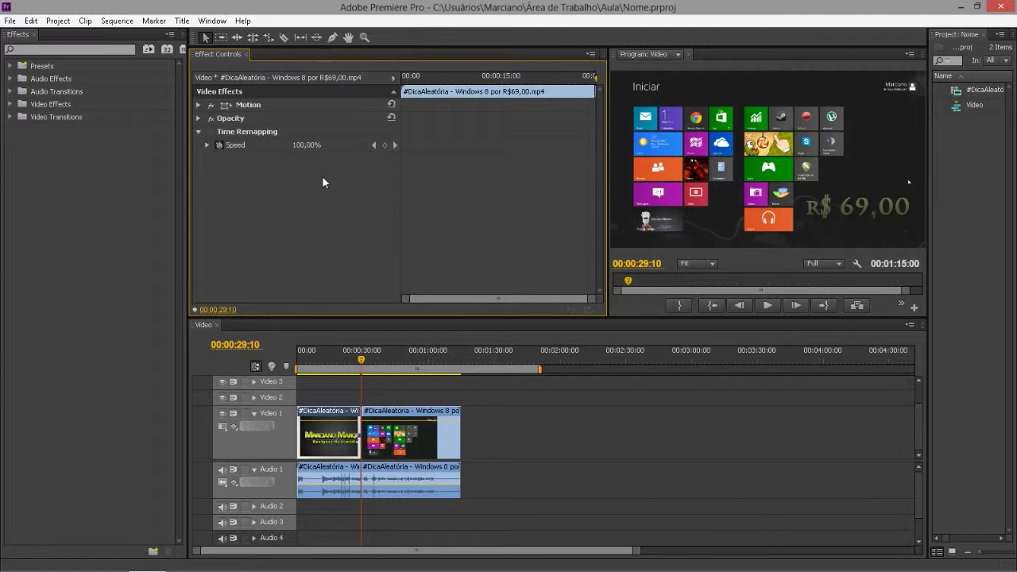
left_click(197, 118)
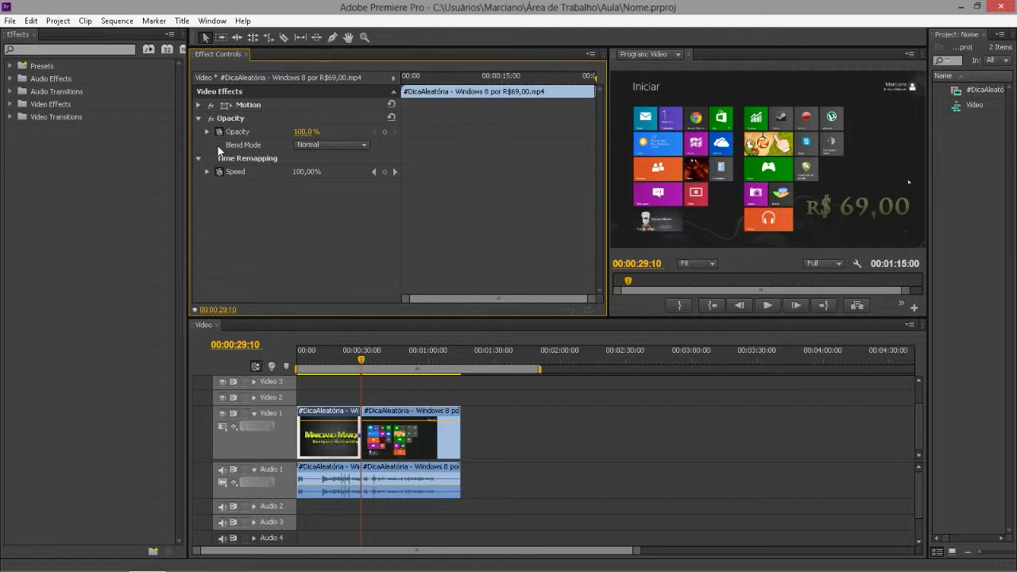
left_click(199, 105)
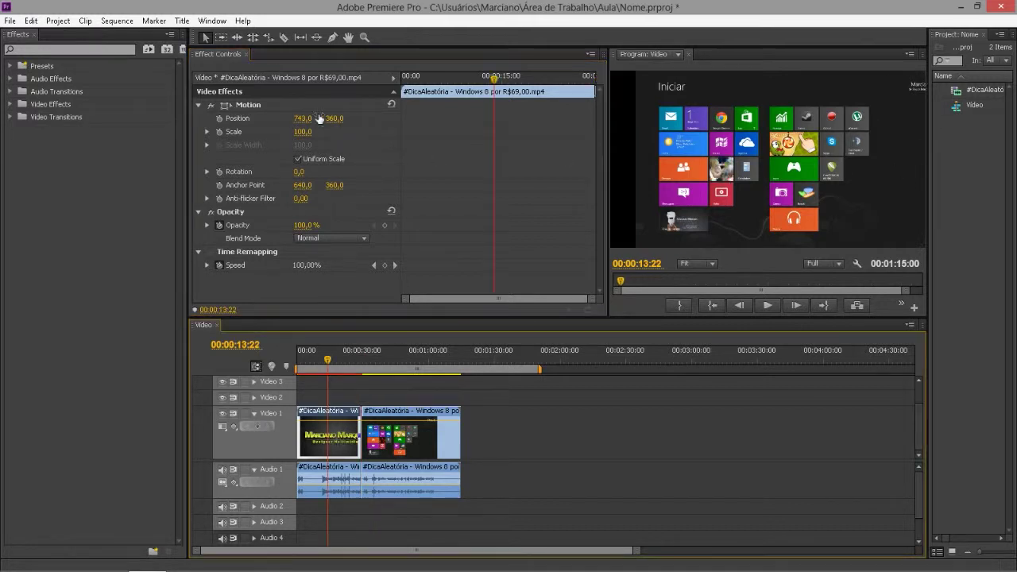
Try shifting the first clip's horizontal and vertical Position values, and undo the changes.
left_click_drag(301, 118, 310, 123)
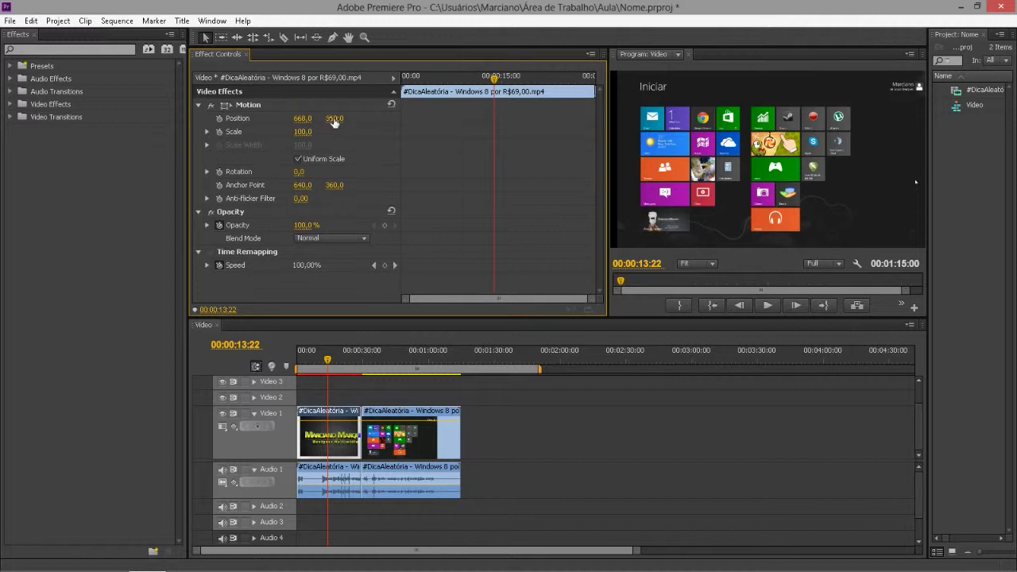
left_click_drag(335, 118, 297, 118)
key("ctrl+z")
key("ctrl+z")
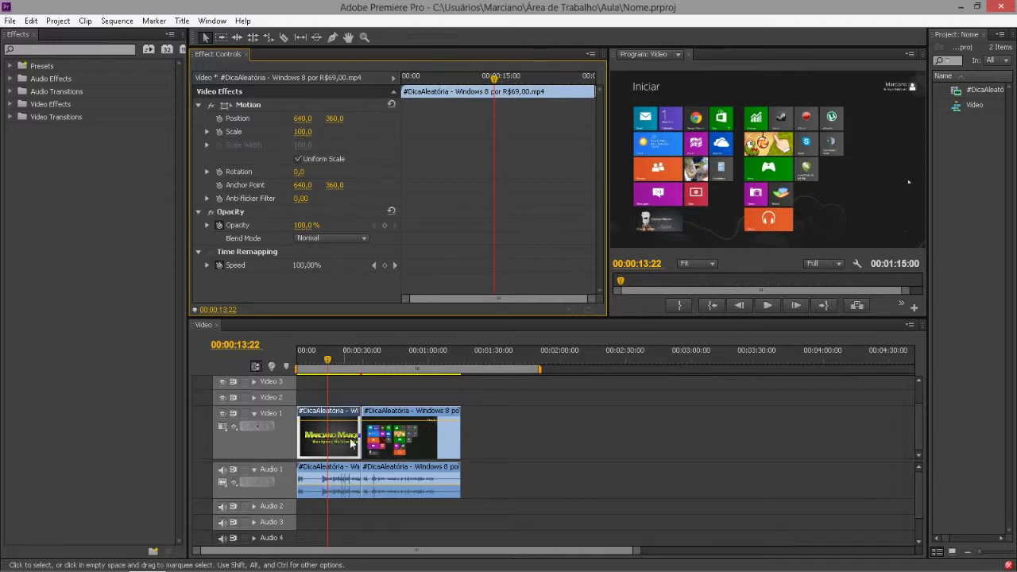
left_click(393, 433)
left_click(336, 445)
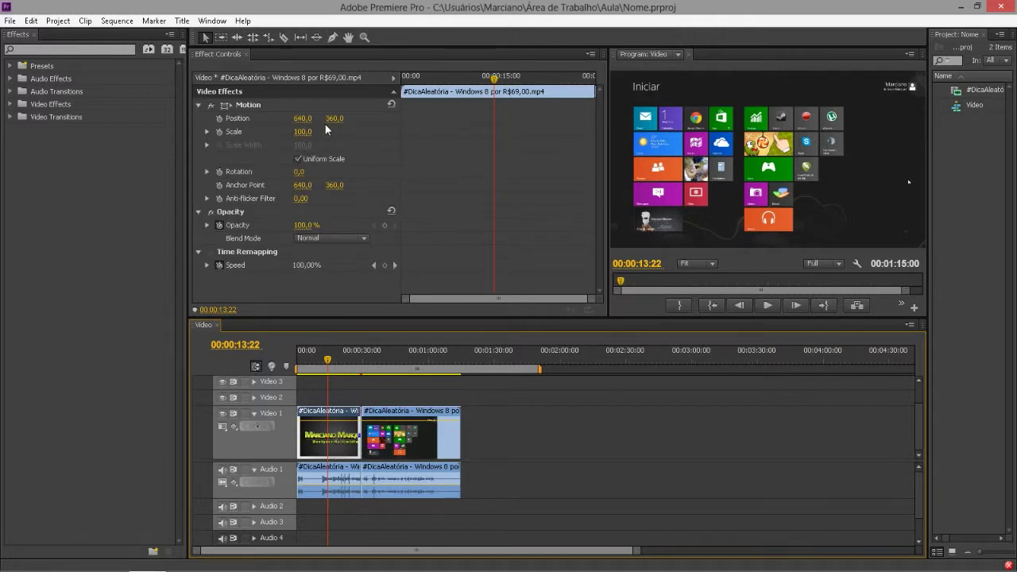
left_click_drag(305, 118, 314, 119)
key("ctrl+z")
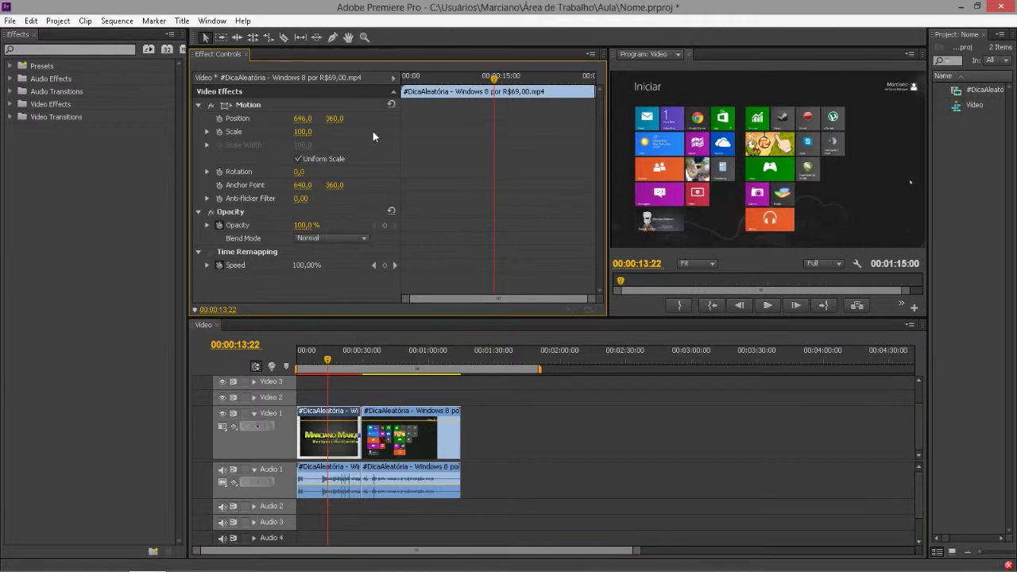
key("ctrl+s")
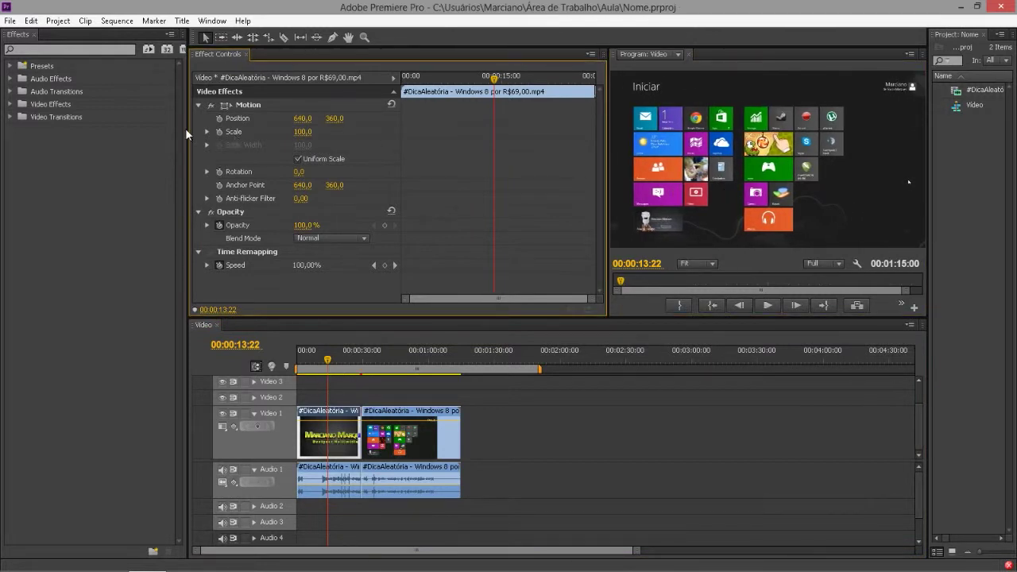
Try changing the first clip's Scale, and set it back to 100.
left_click(206, 131)
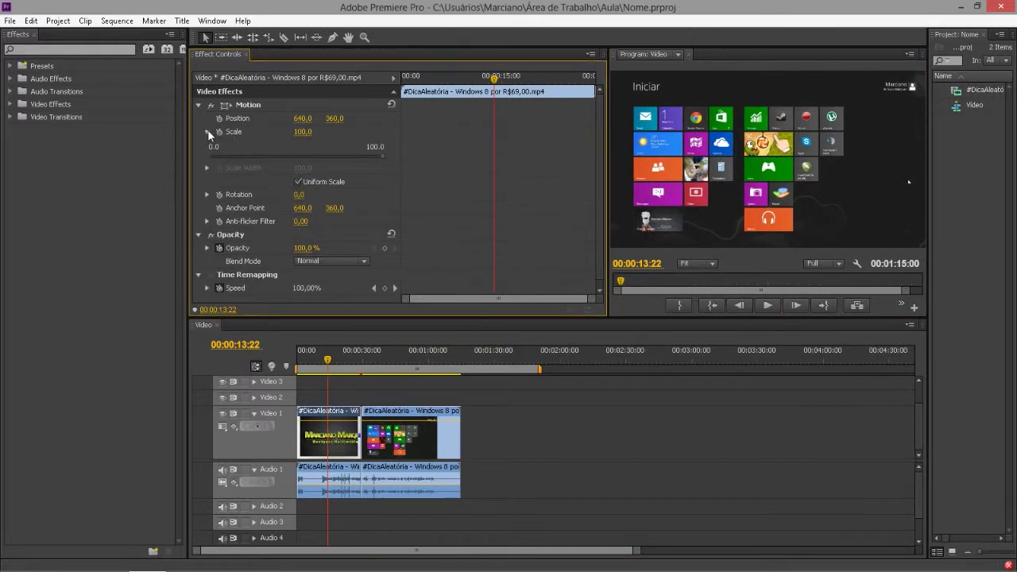
mouse_move(307, 135)
left_mouse_down()
mouse_move(378, 135)
mouse_move(314, 135)
left_mouse_up()
left_click(308, 130)
type("100")
key("Return")
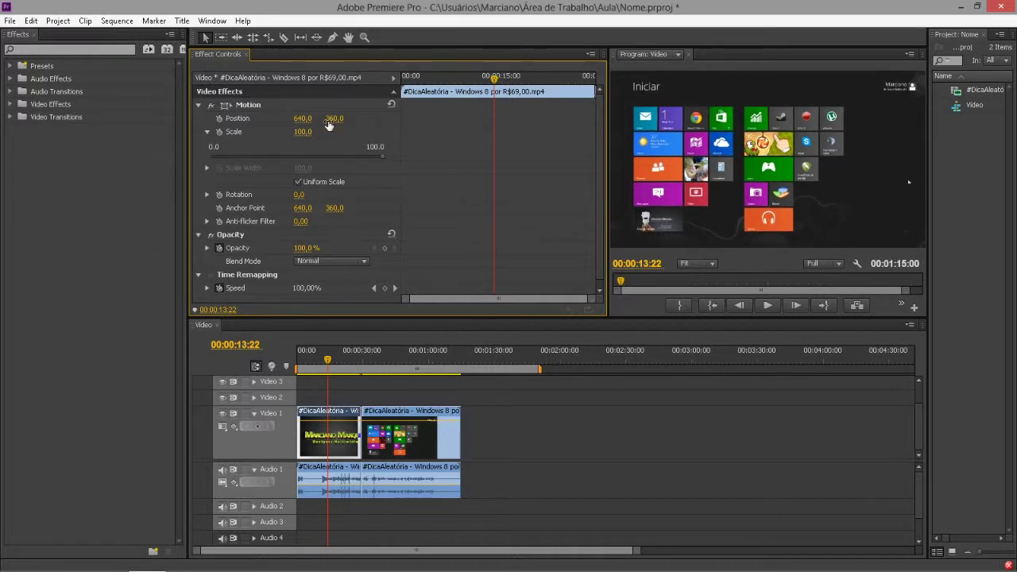
left_click(206, 131)
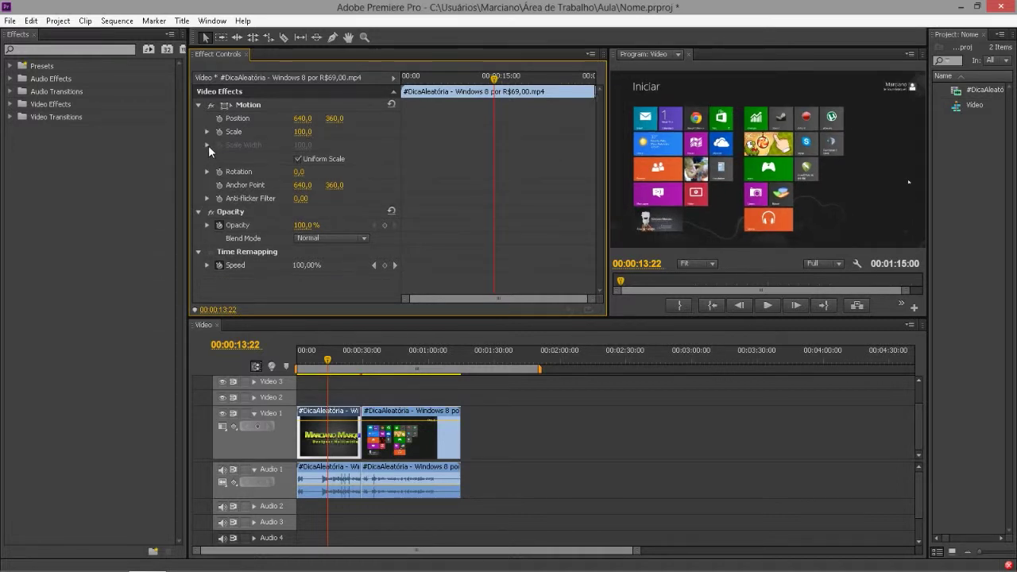
Expand the Scale Width property and switch Uniform Scale off and back on.
left_click(207, 146)
left_click(298, 181)
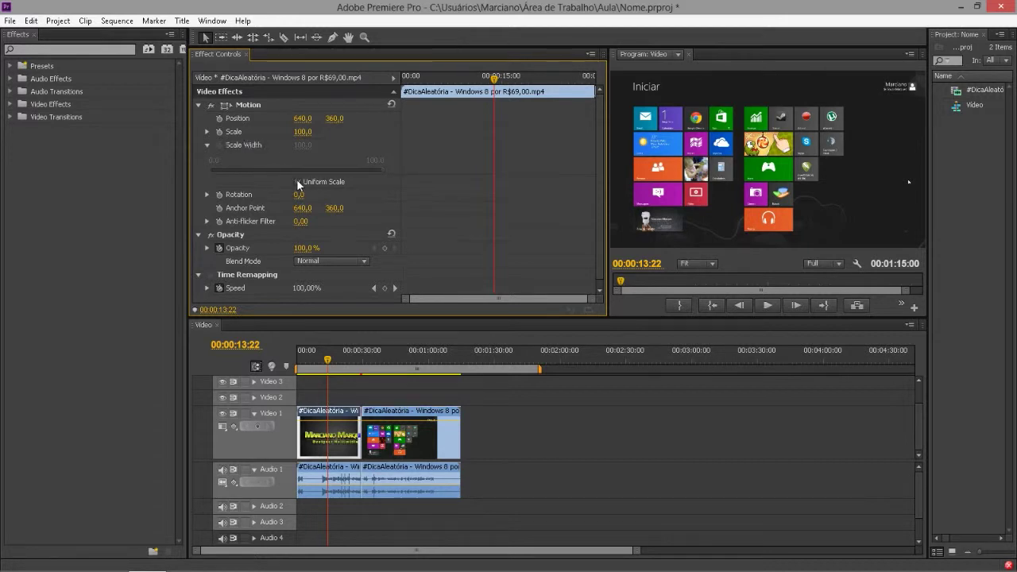
left_click(298, 182)
Try rotating the first clip through its Rotation property, and return the rotation to 0°.
left_click(208, 194)
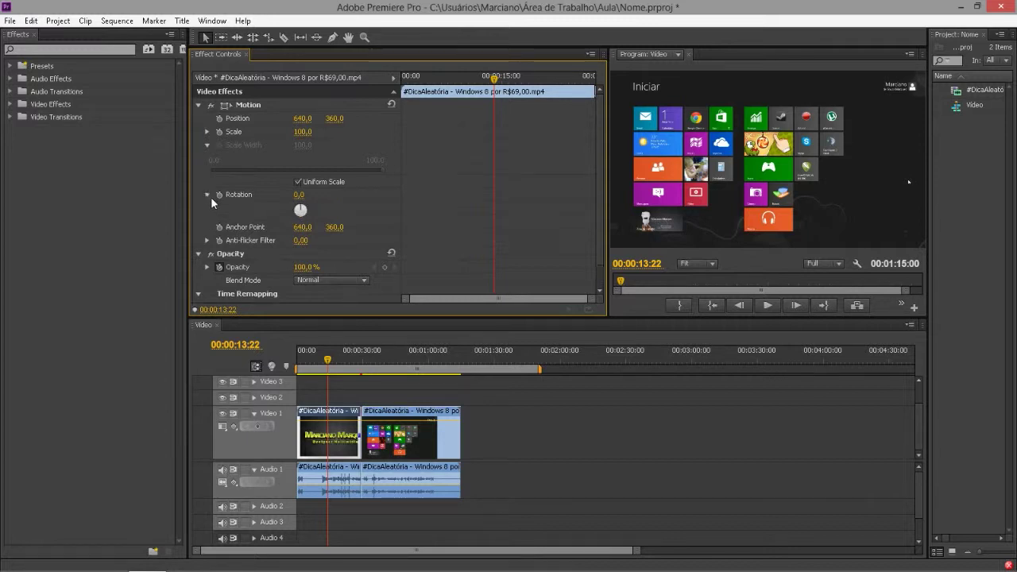
left_click(299, 195)
type("-45")
key("Return")
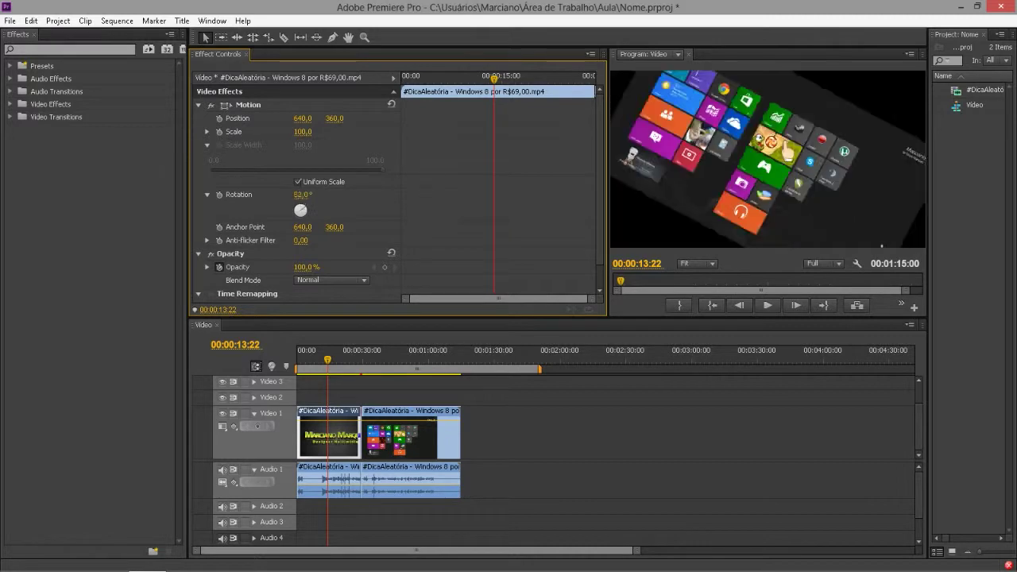
left_click_drag(304, 195, 339, 194)
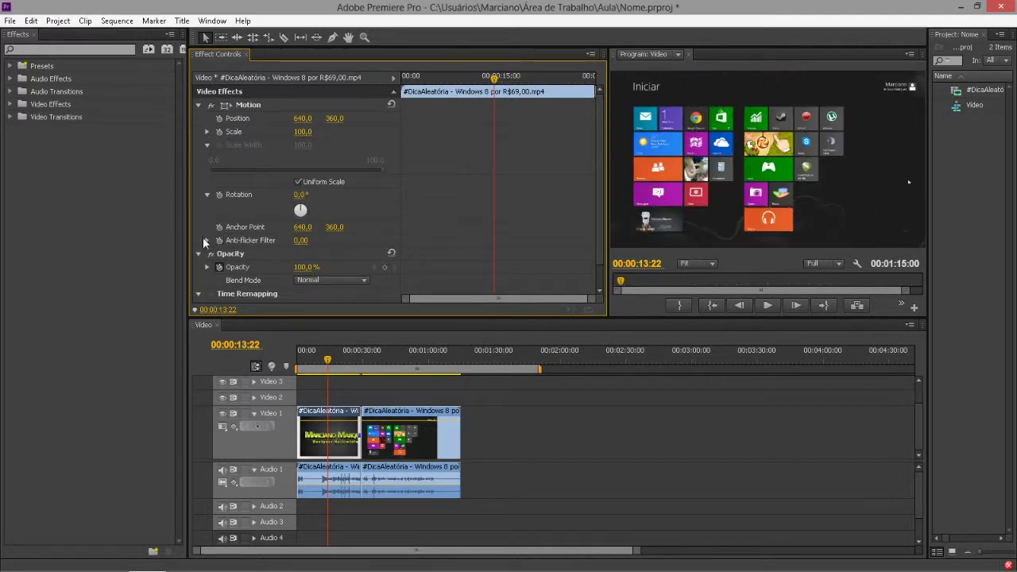
Try rotating the first clip with its Anchor Point shifted horizontally, and reset the Motion effect to its defaults.
left_click_drag(302, 227, 349, 195)
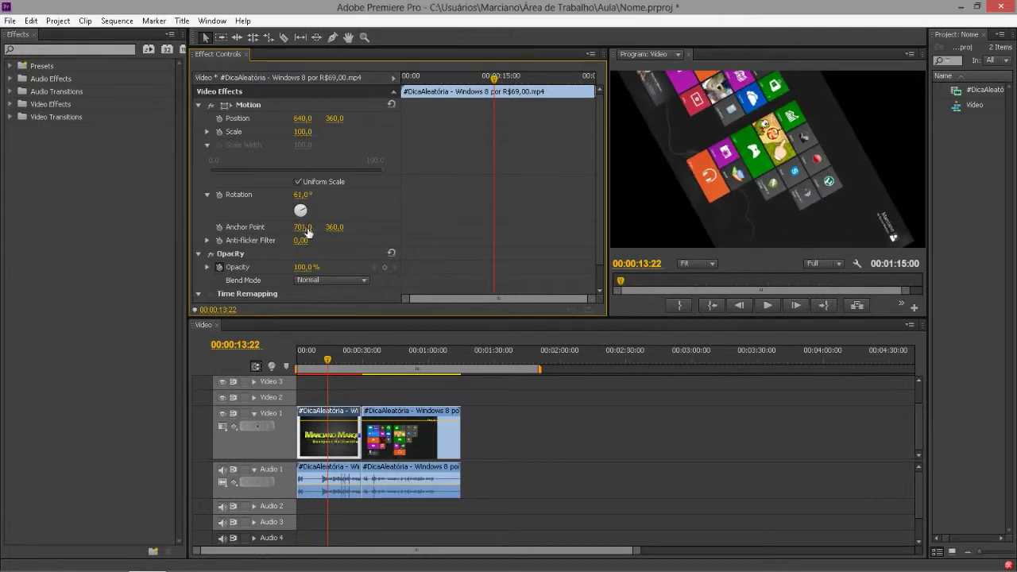
left_click_drag(302, 227, 266, 228)
left_click(391, 104)
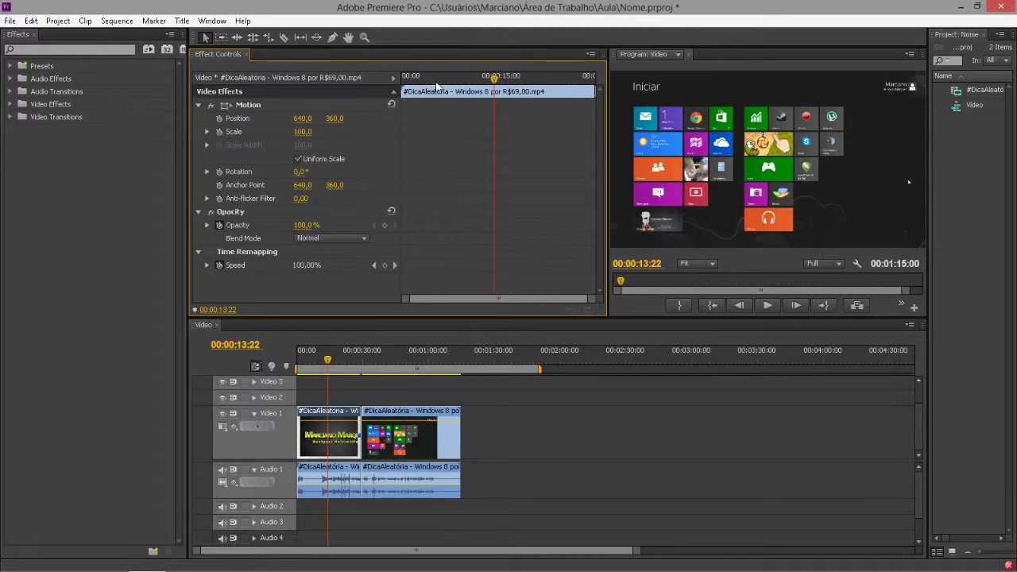
Preview the sequence from its beginning and return the playhead to the start.
key("Home")
key("space")
key("space")
key("Home")
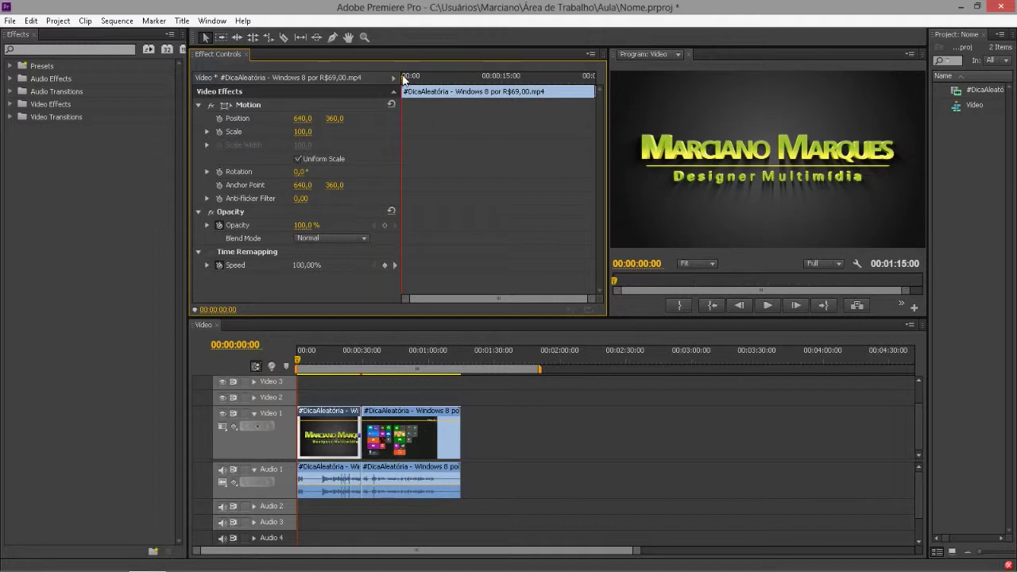
Turn on Scale animation for the first clip with a keyframe of 100 at 00:00:03:05.
left_click_drag(404, 79, 422, 82)
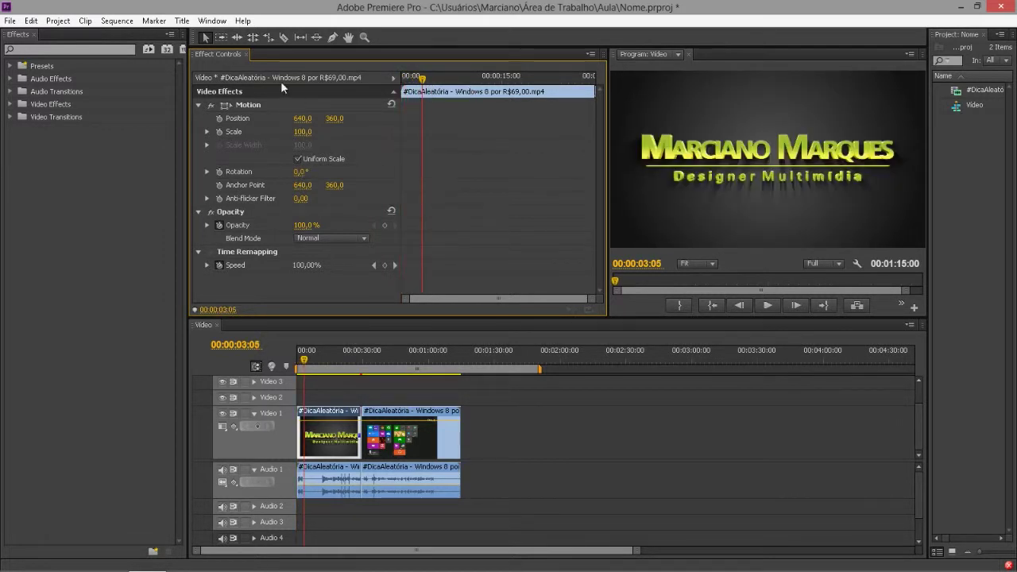
left_click(206, 131)
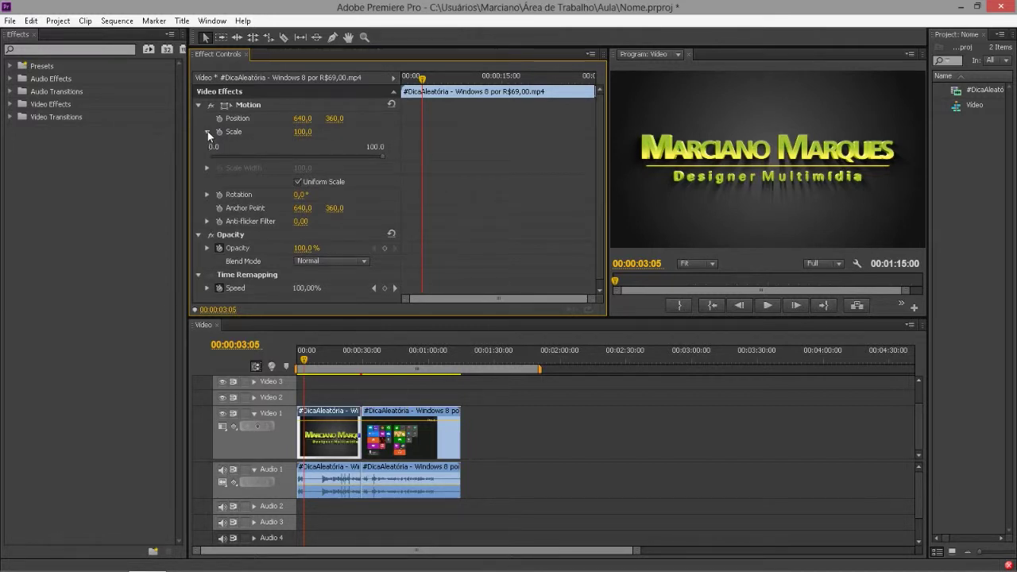
left_click(207, 133)
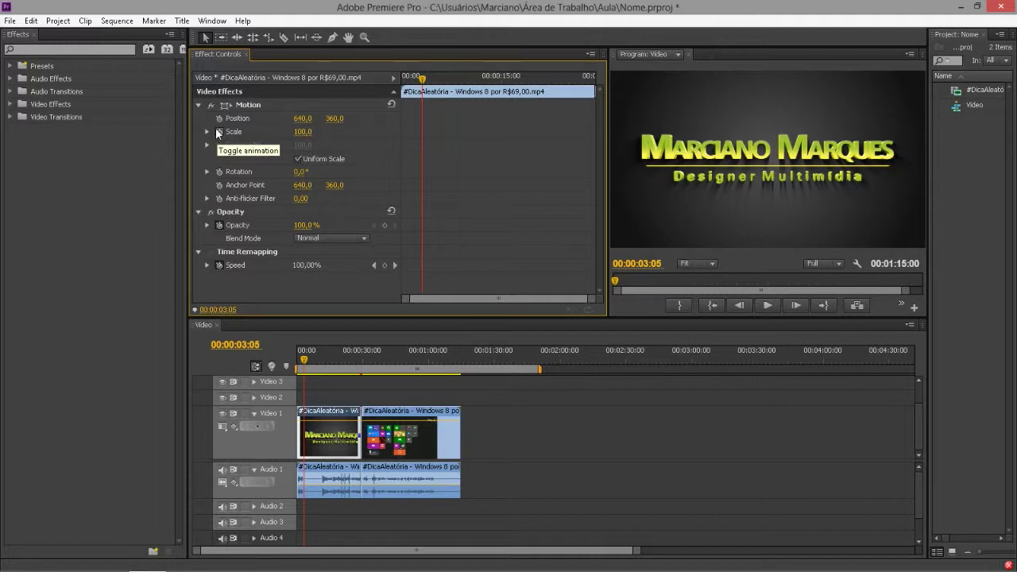
left_click(219, 132)
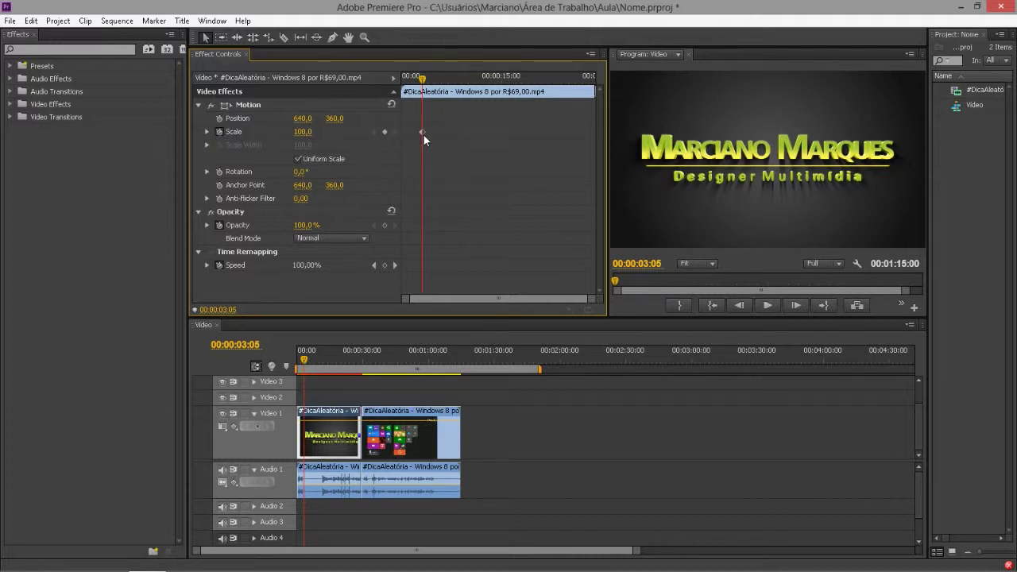
Add a second Scale keyframe at 00:00:05:17, entering 150 and fine-tuning the value to 146.
left_click_drag(422, 78, 423, 79)
left_click_drag(422, 78, 442, 94)
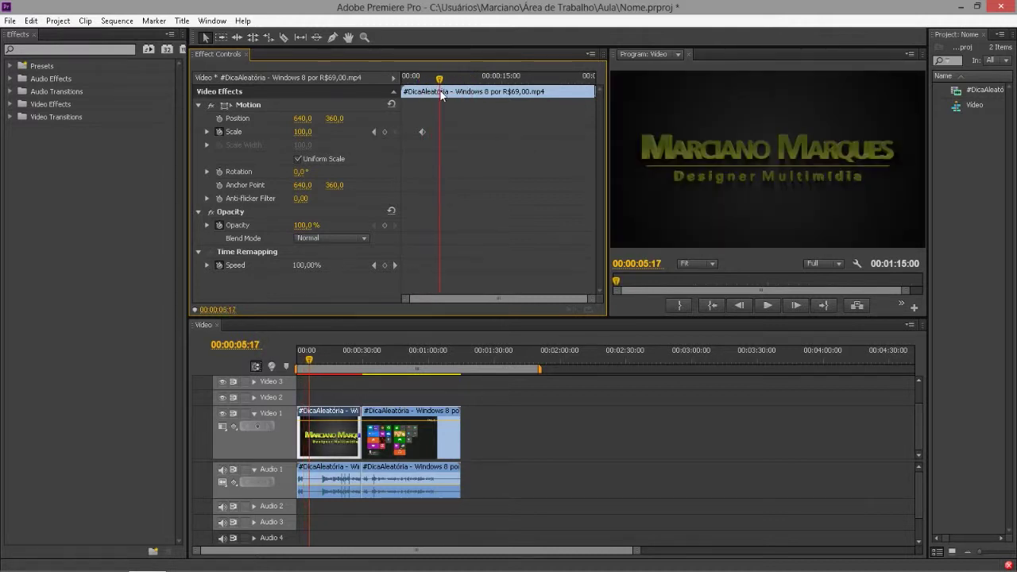
left_click(384, 132)
mouse_move(439, 78)
left_mouse_down()
mouse_move(423, 79)
mouse_move(439, 79)
left_mouse_up()
left_click(322, 132)
type("150")
key("Return")
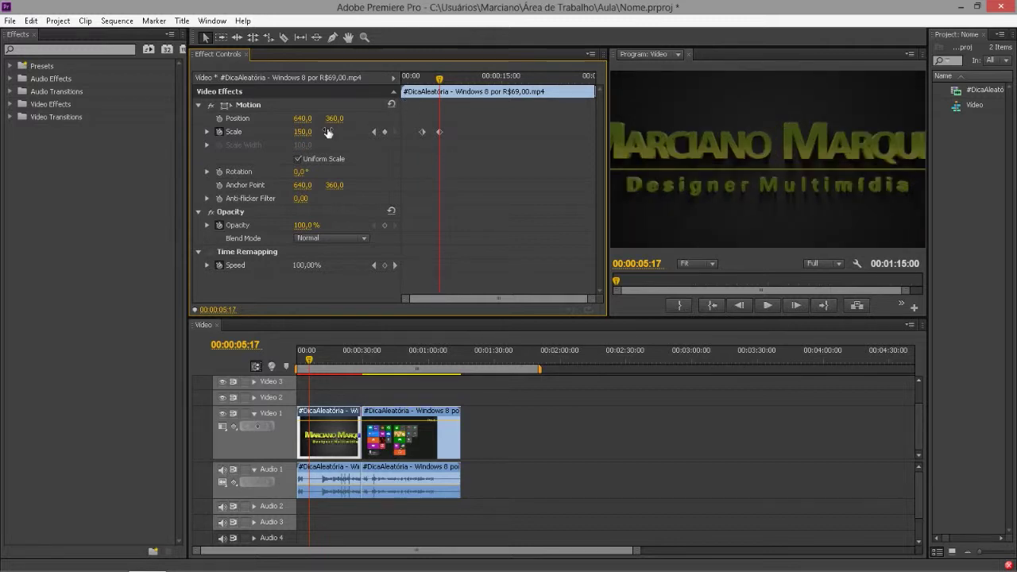
left_click_drag(305, 134, 304, 134)
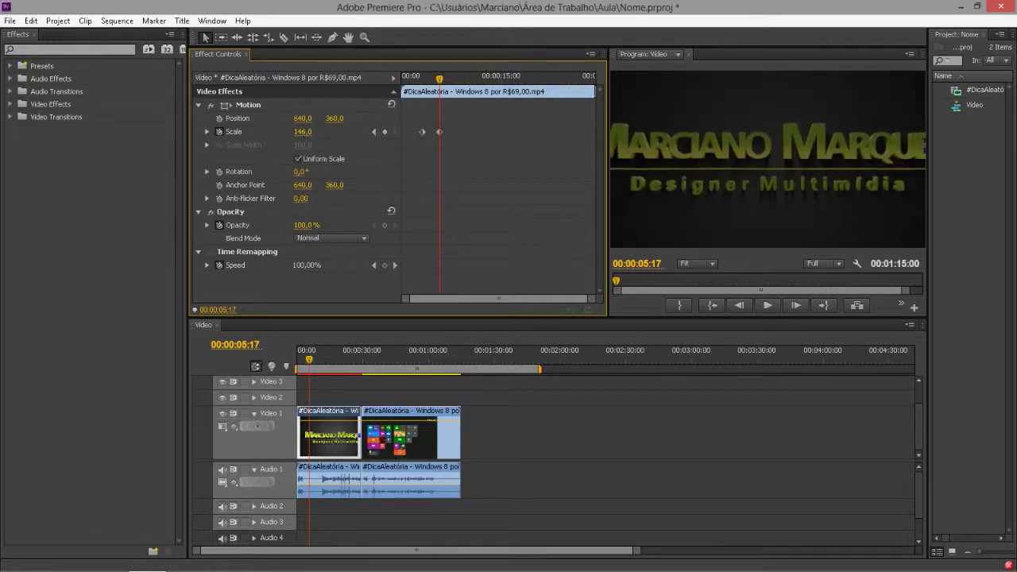
Play back the zoom-in from the first Scale keyframe at 00:00:03:05.
mouse_move(442, 85)
left_mouse_down()
mouse_move(413, 83)
mouse_move(424, 85)
left_mouse_up()
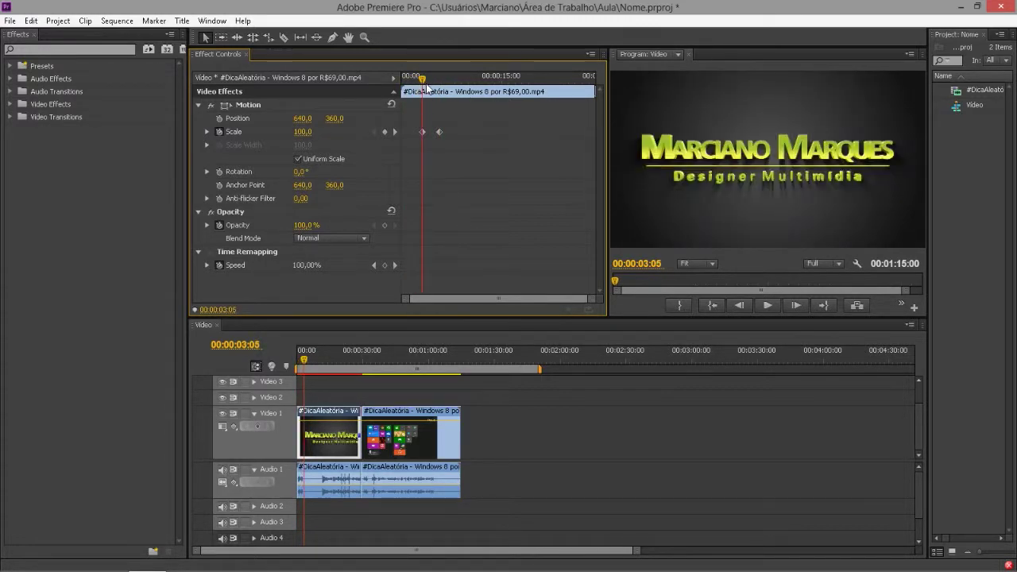
key("space")
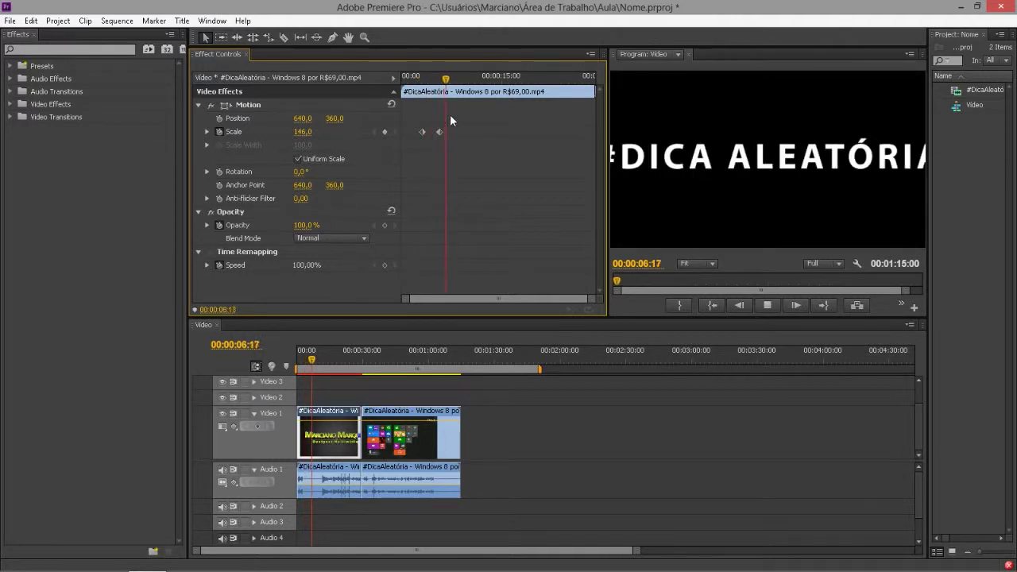
key("space")
Add a third Scale keyframe at 00:00:08:06 with a value of 100.
left_click(441, 80)
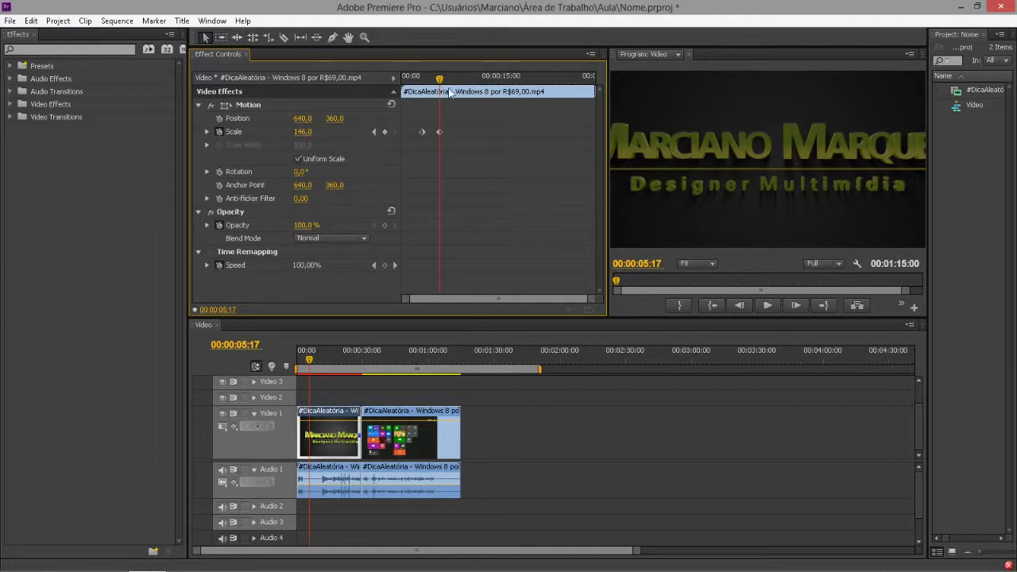
mouse_move(440, 81)
left_mouse_down()
mouse_move(425, 80)
mouse_move(504, 81)
mouse_move(443, 92)
mouse_move(455, 92)
left_mouse_up()
left_click(384, 132)
left_click(303, 132)
type("100")
key("Return")
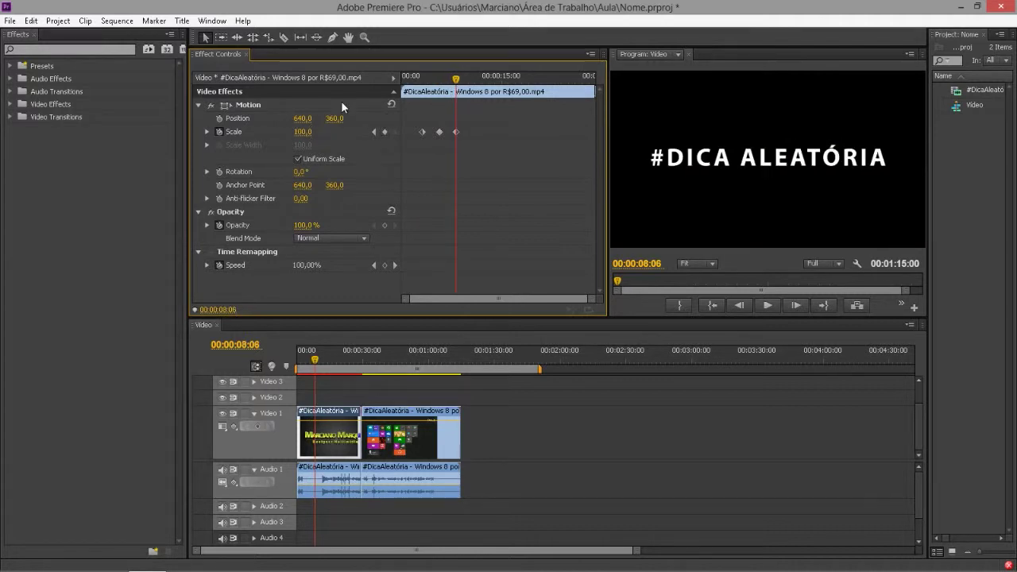
Play the sequence from the beginning to review the zoom-in and zoom-out animation.
key("Home")
key("space")
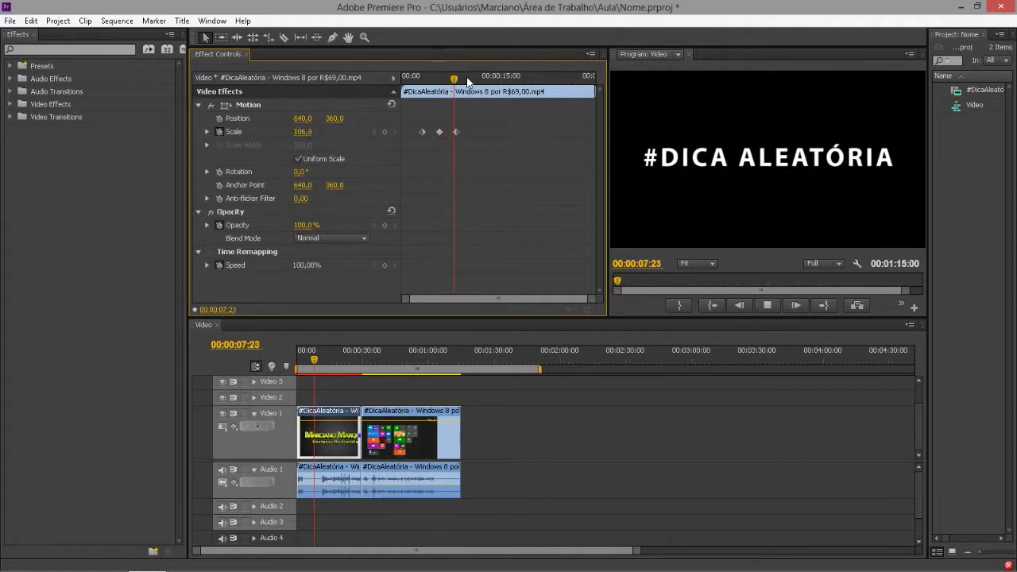
key("space")
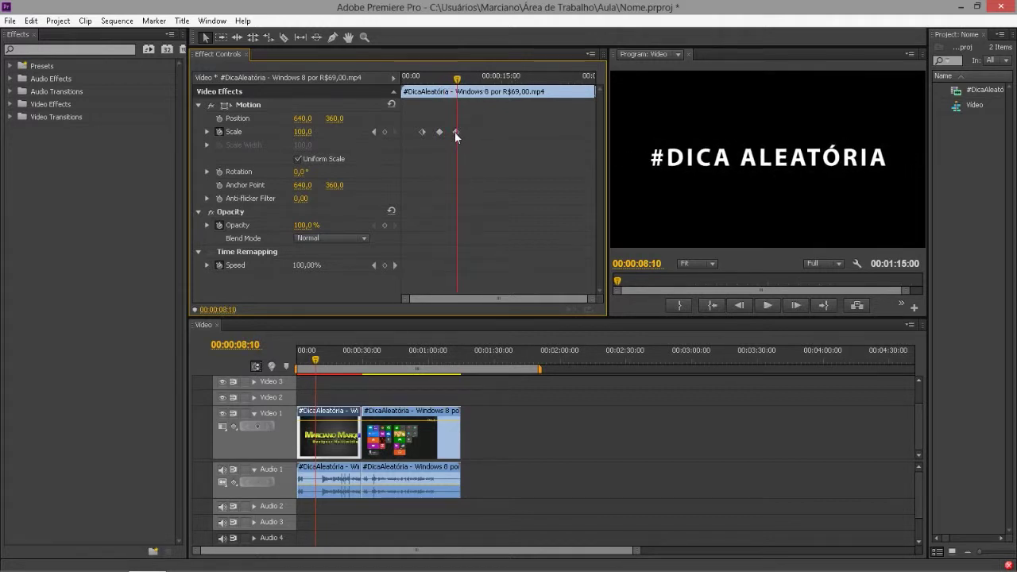
Move the third Scale keyframe earlier in time and the first Scale keyframe to 00:00:03:16.
left_click_drag(455, 133, 426, 132)
left_click(423, 77)
key("=")
key("=")
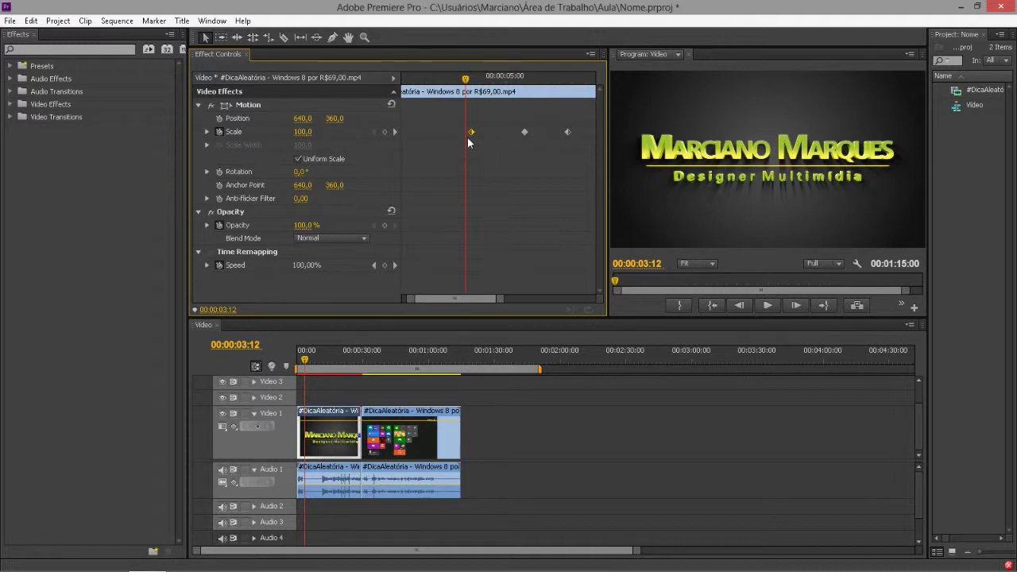
Turn on Position animation with a keyframe at 00:00:03:16 and set its horizontal value to 658.
left_click_drag(466, 79, 472, 79)
left_click(220, 118)
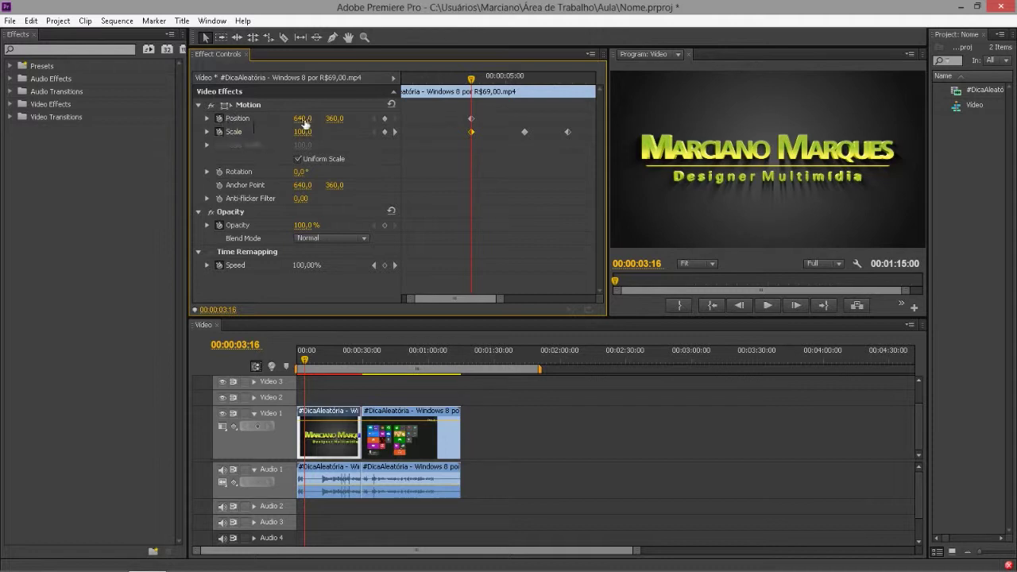
left_click_drag(303, 119, 317, 118)
left_click_drag(471, 79, 524, 81)
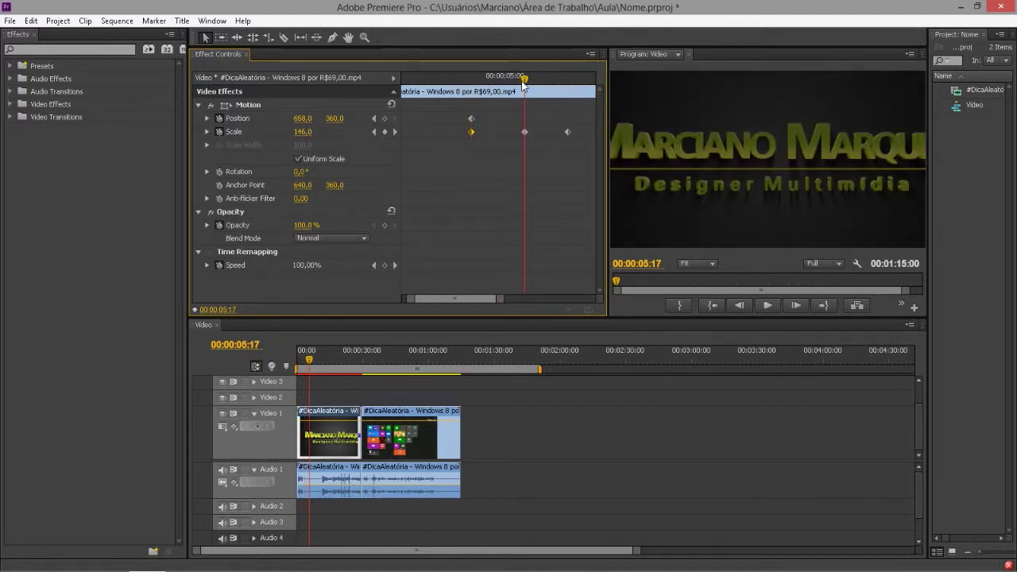
left_click(335, 449)
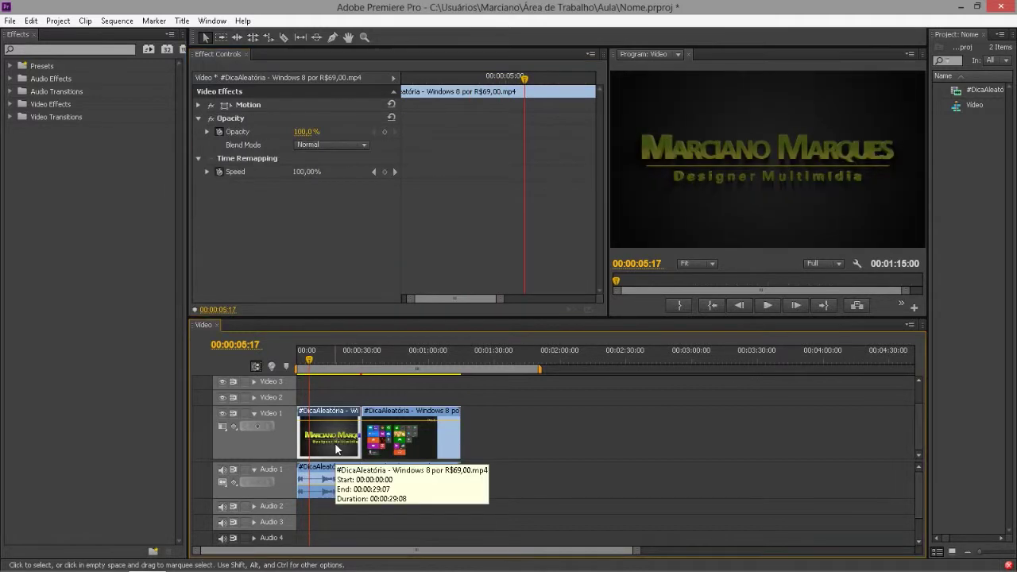